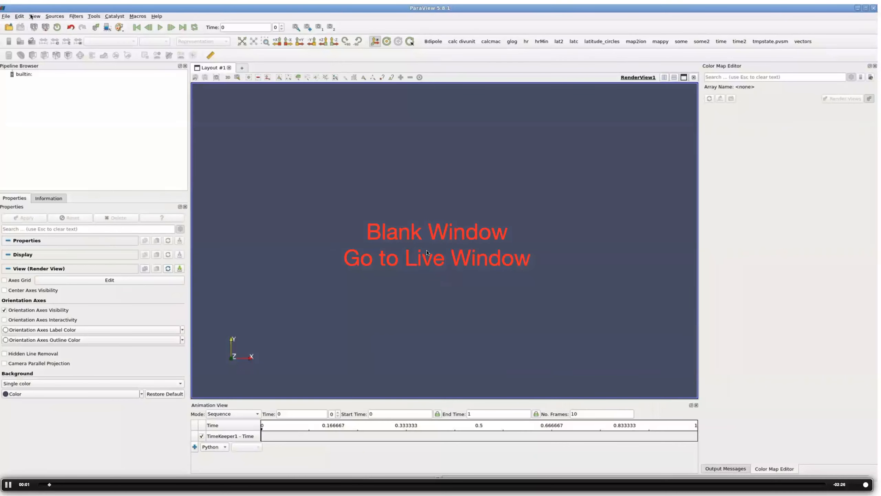
click(51, 16)
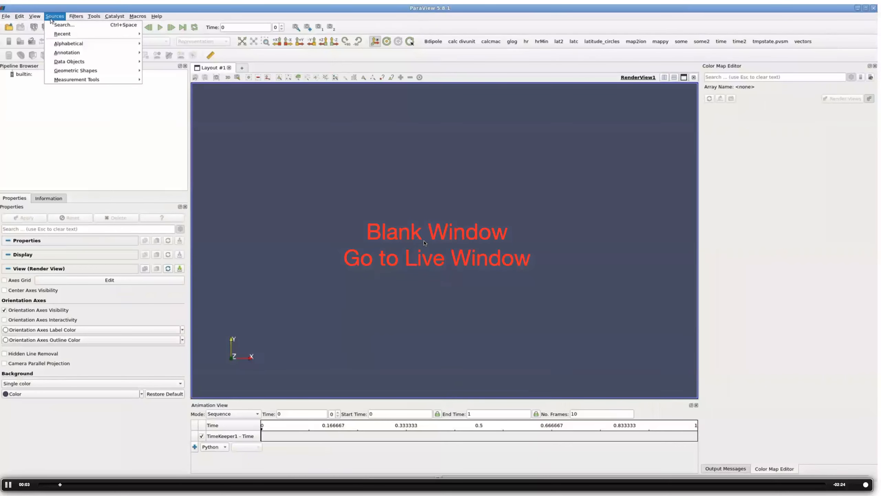
mouse_move(62, 45)
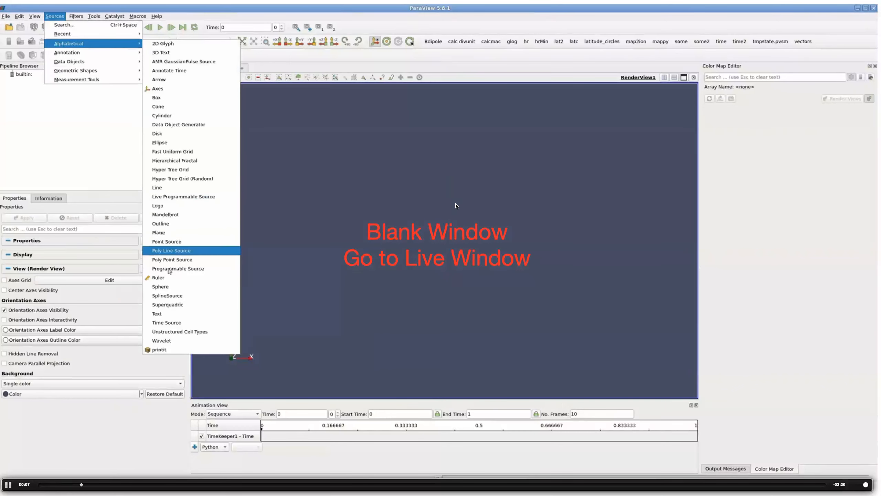
key(Escape)
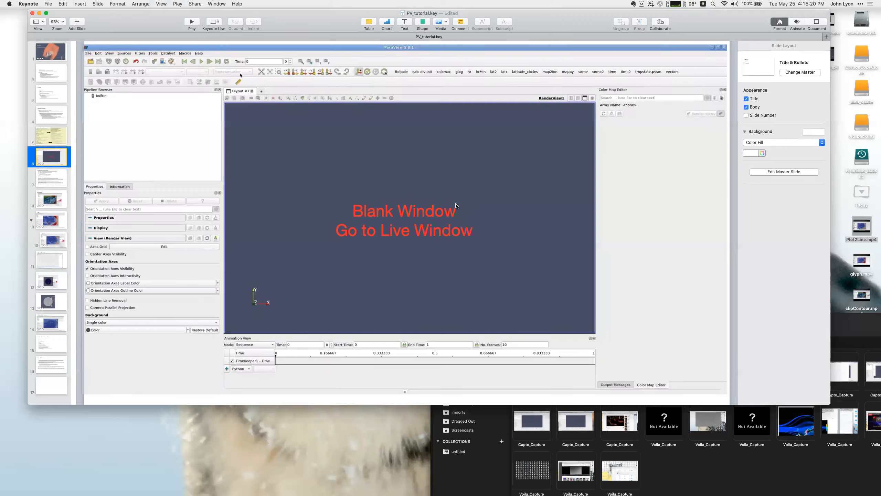
Step: Switch to Desktop 2, where the remote VNC session is running
click(703, 4)
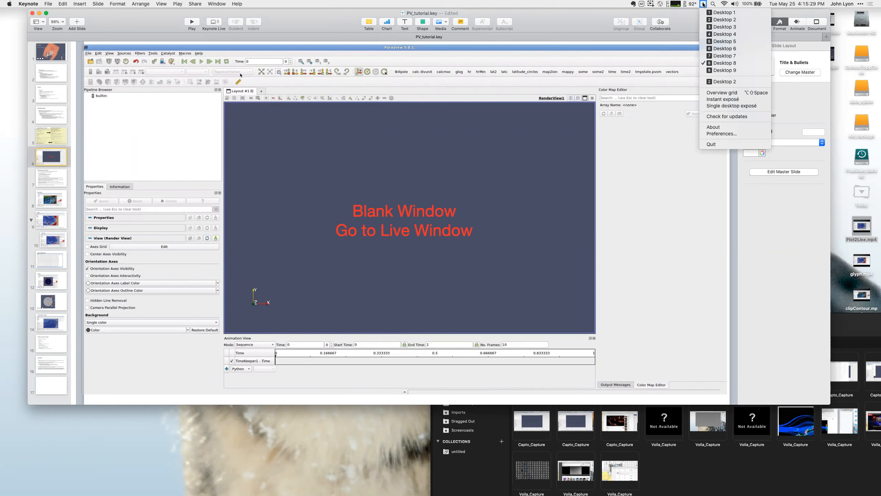
click(676, 25)
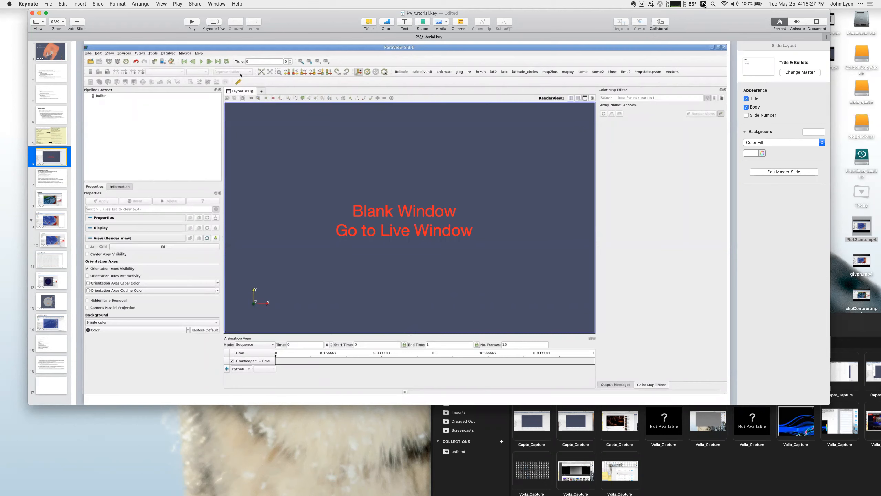
click(704, 4)
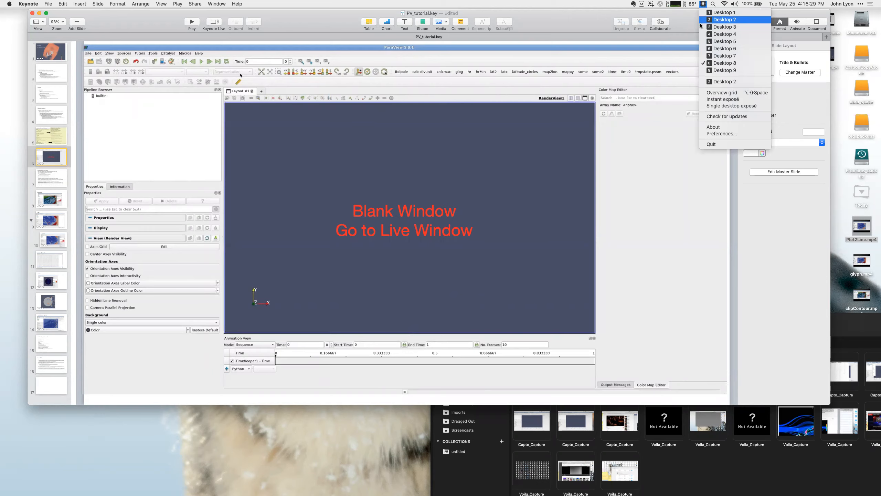
click(722, 27)
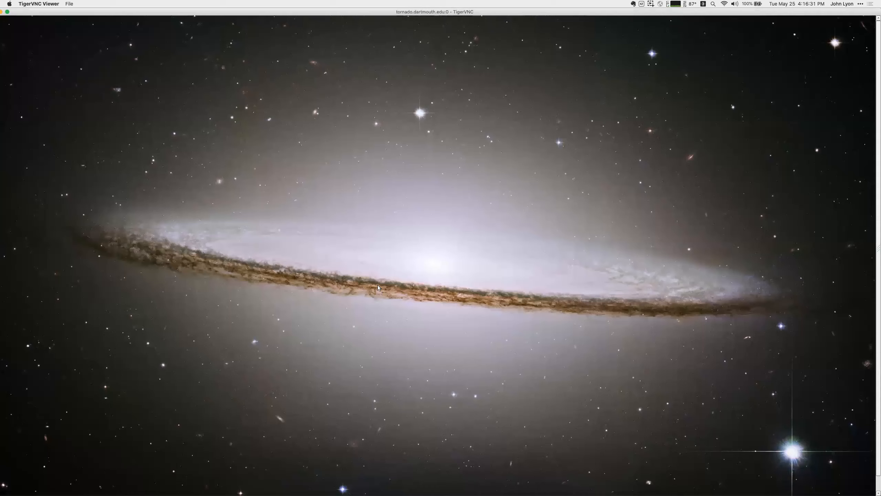
Step: Unlock the remote session by entering the account password
mouse_move(385, 279)
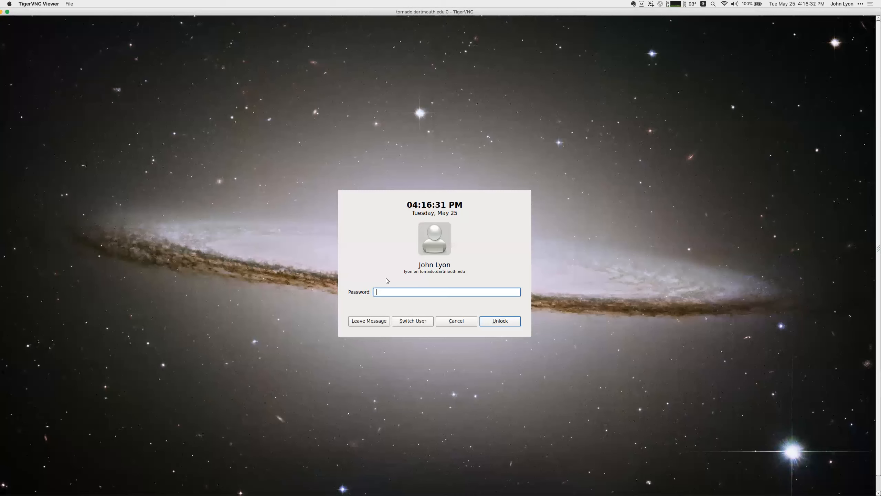
text(•••••••••)
key(Return)
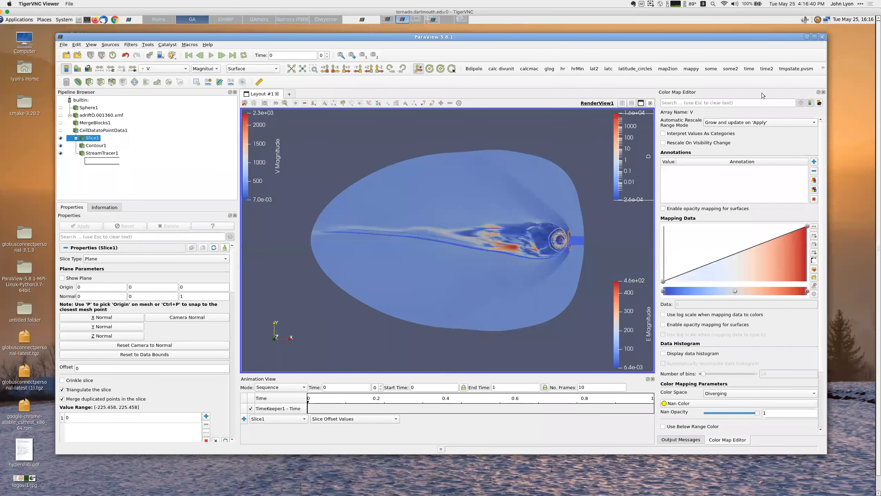
Step: Open the application Settings dialog
mouse_move(527, 43)
mouse_down()
mouse_move(504, 40)
mouse_move(517, 38)
mouse_up()
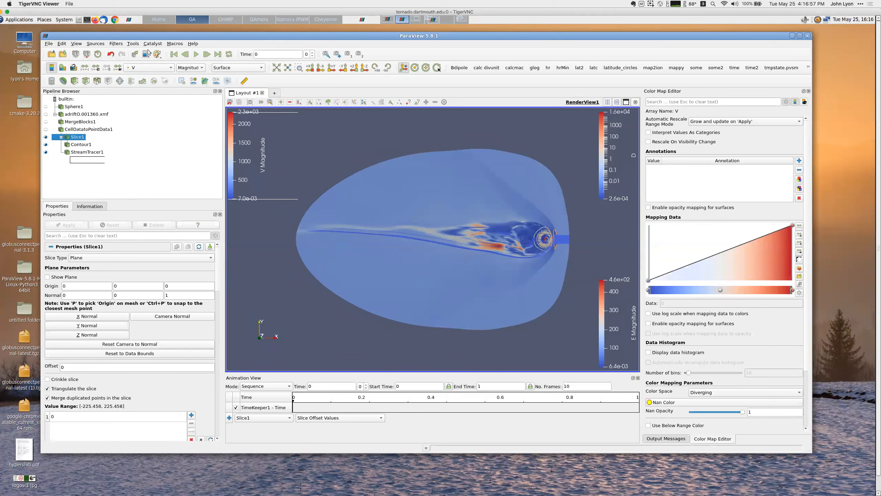
click(48, 44)
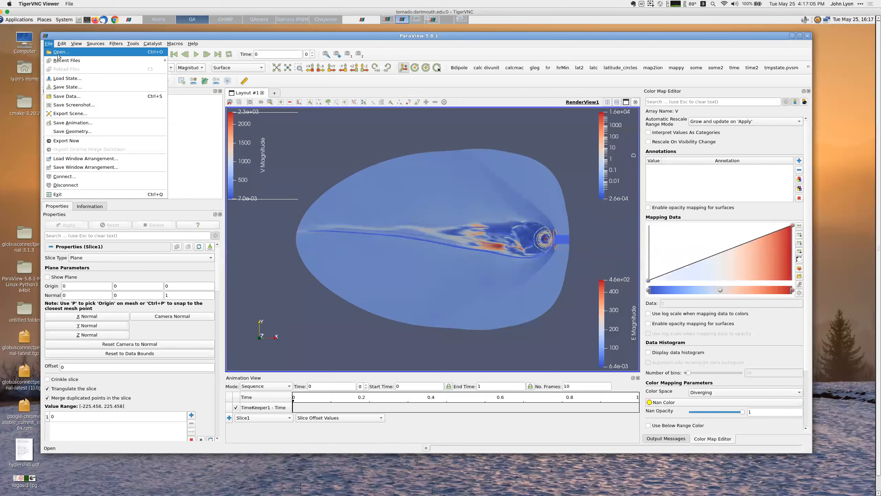
mouse_move(58, 62)
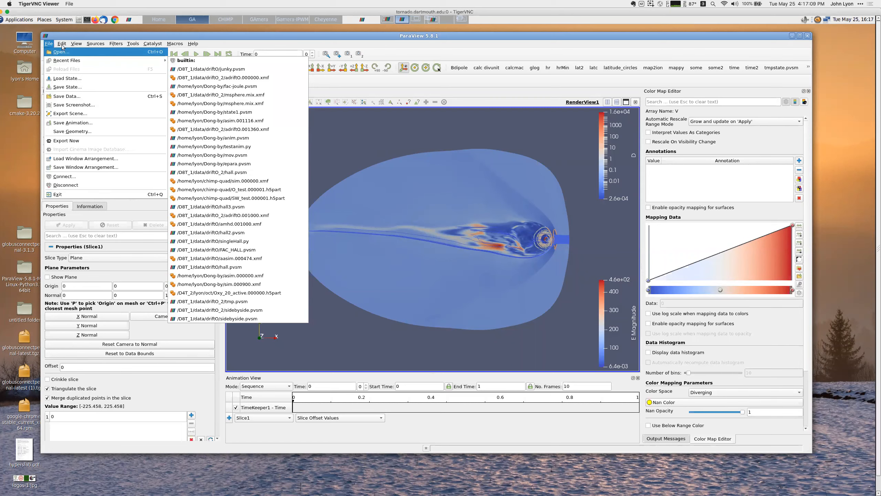
mouse_move(63, 45)
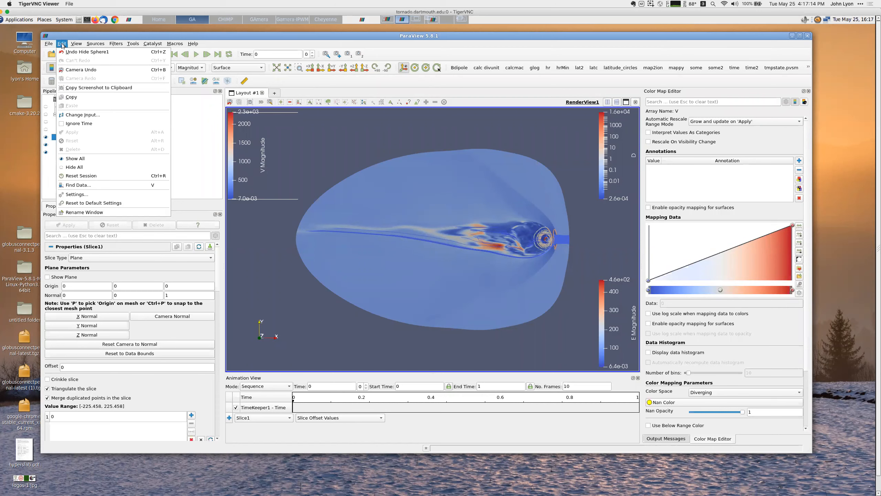
click(69, 195)
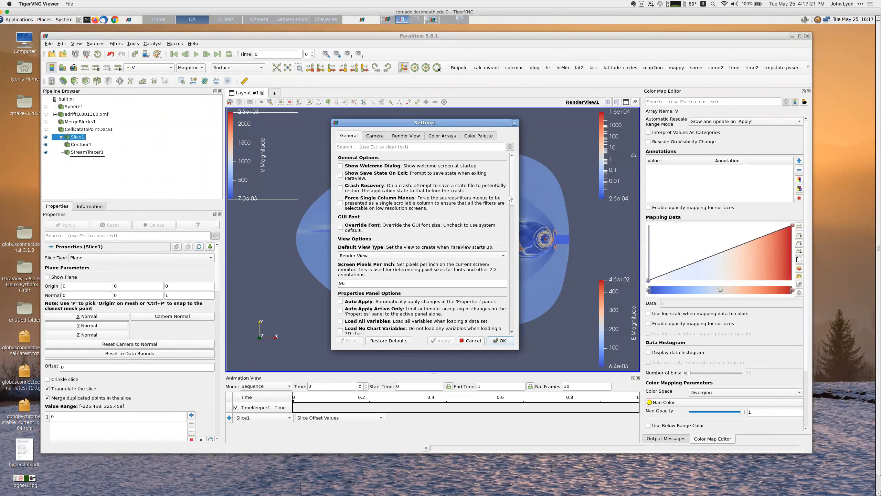
Step: Scroll through the General settings to review the color map, multicore and animation options
scroll(511, 243, down, 10)
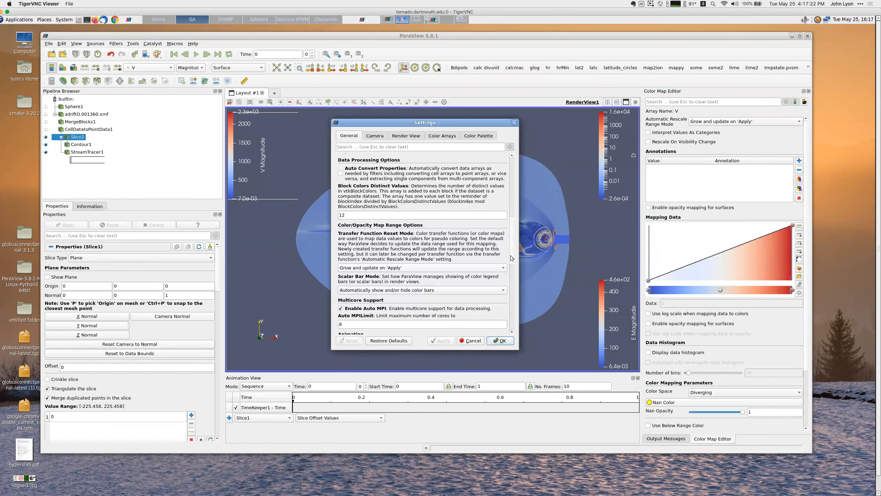
scroll(508, 271, down, 3)
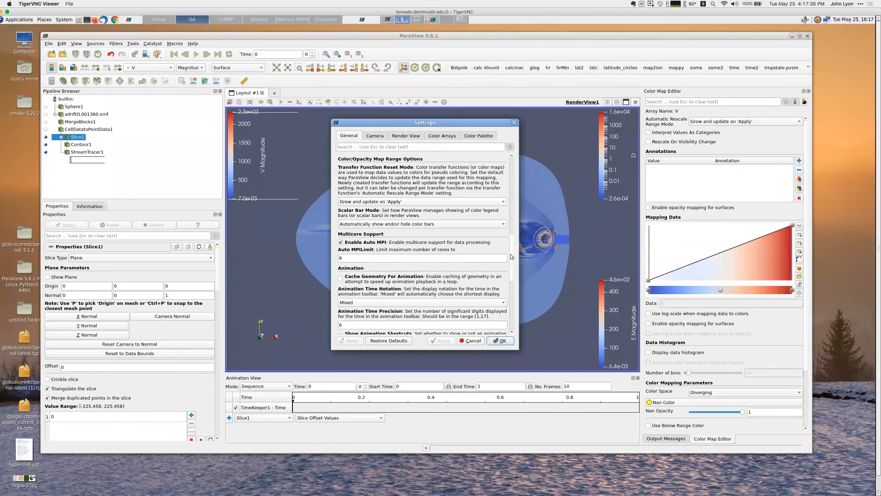
scroll(511, 260, down, 2)
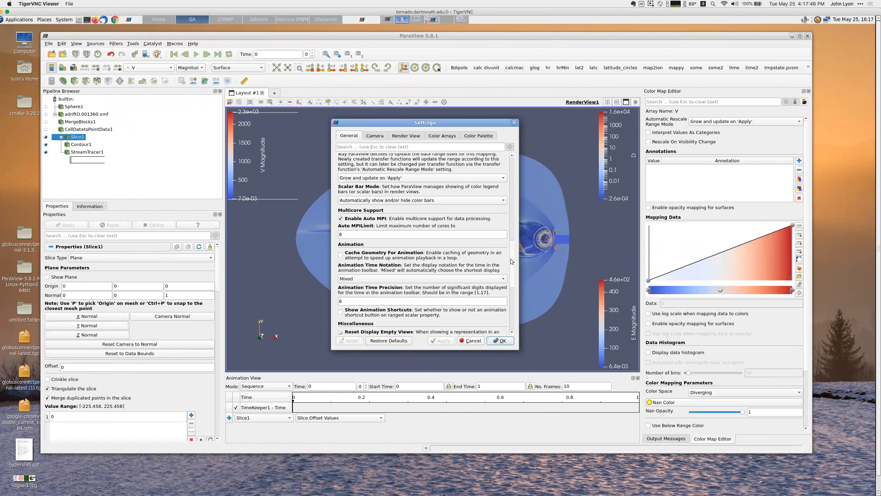
scroll(512, 262, down, 2)
scroll(511, 261, up, 2)
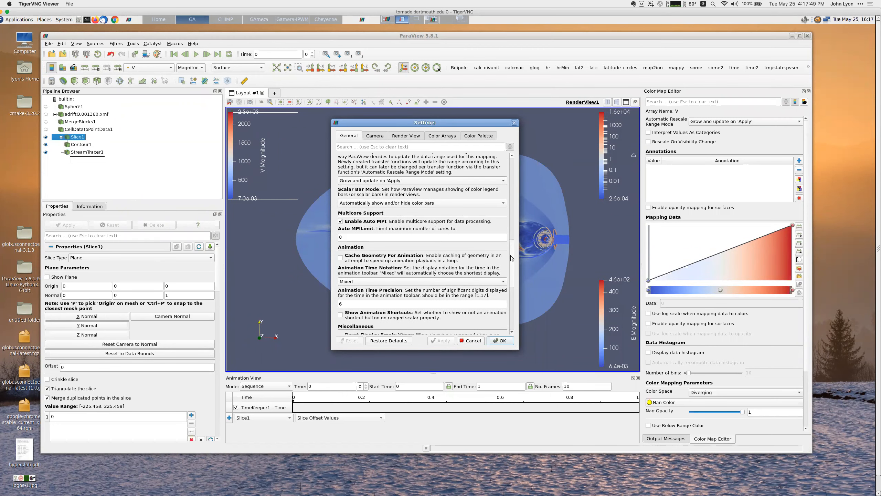
scroll(511, 254, up, 1)
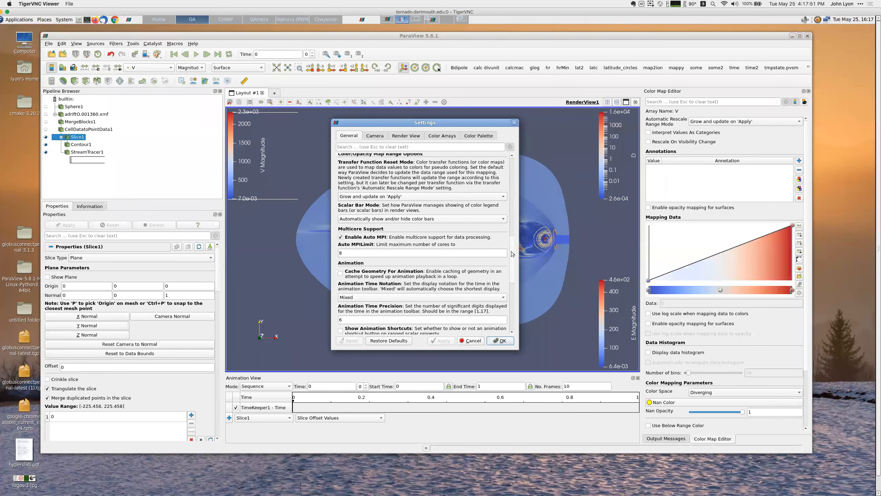
scroll(513, 255, down, 2)
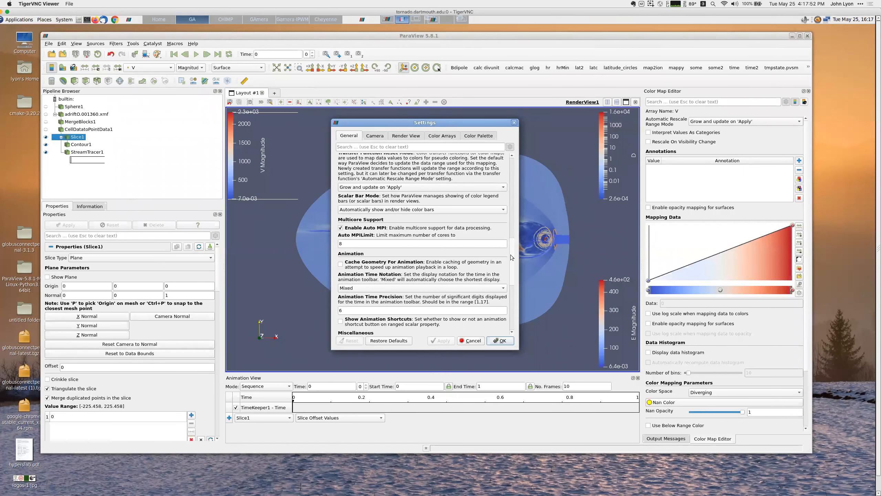
scroll(511, 257, down, 5)
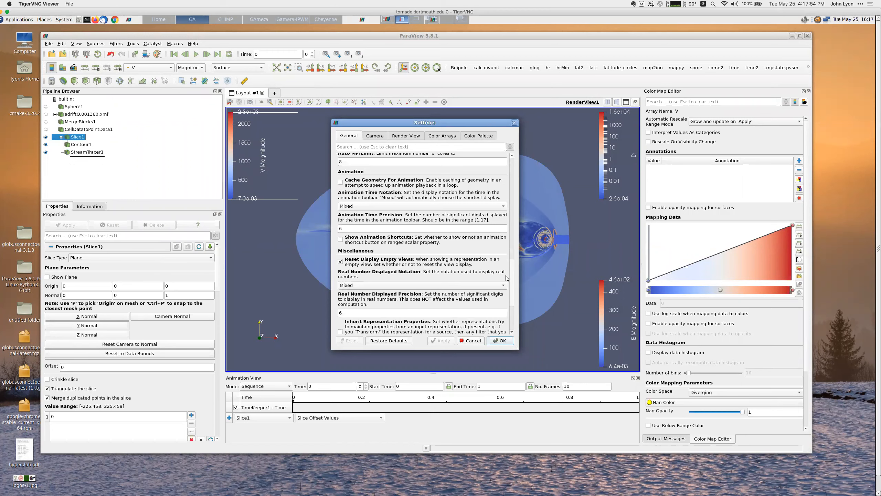
scroll(507, 296, down, 5)
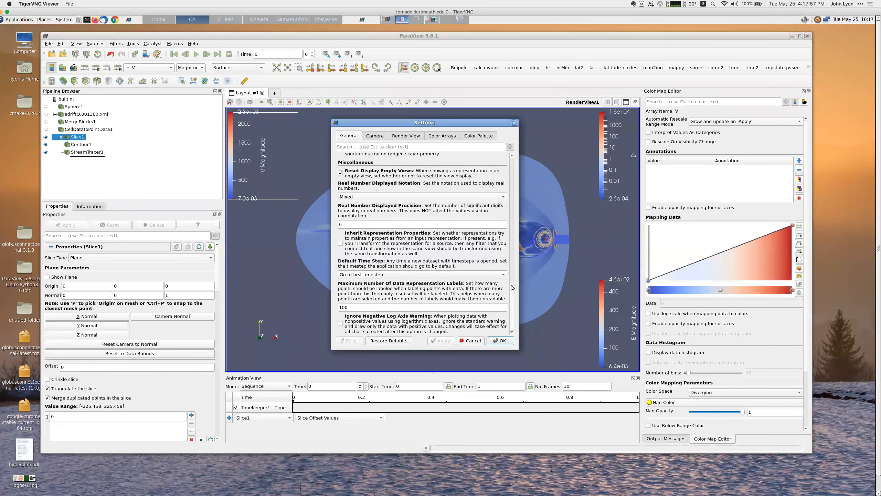
scroll(513, 277, up, 8)
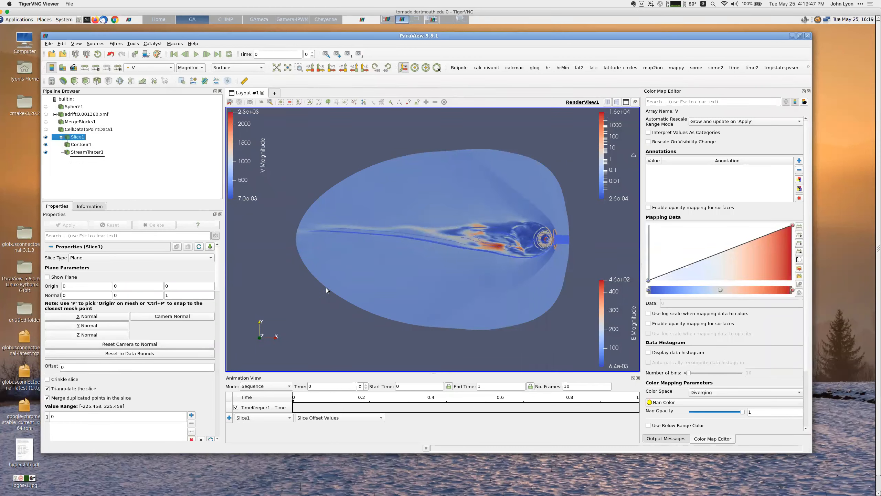
Step: Set the slice plane normal to Y and set the view direction to +Y
click(86, 326)
click(332, 69)
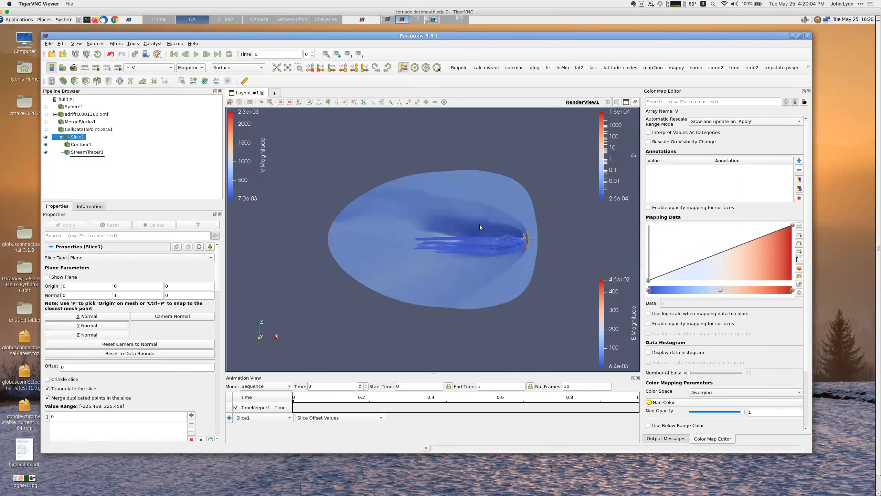
Step: Rotate and pan the view, switching the interaction mode, to examine the slice and streamlines
right_drag(471, 210, 466, 282)
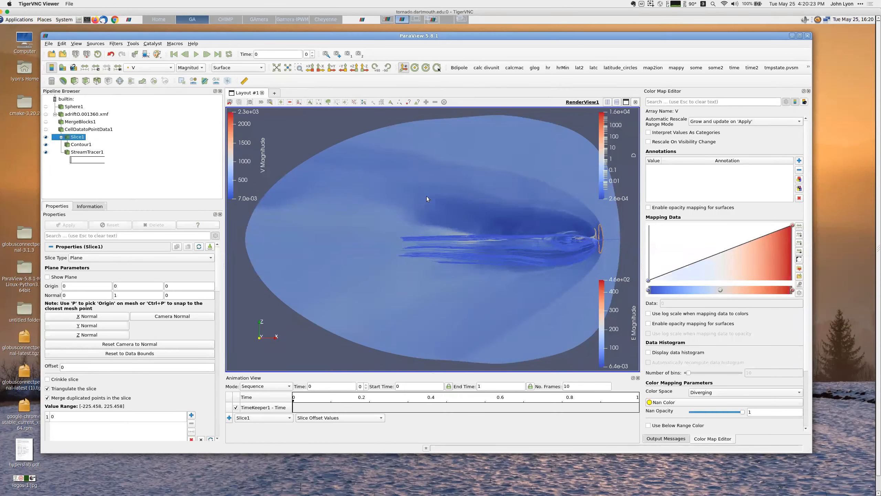
drag(497, 233, 393, 219)
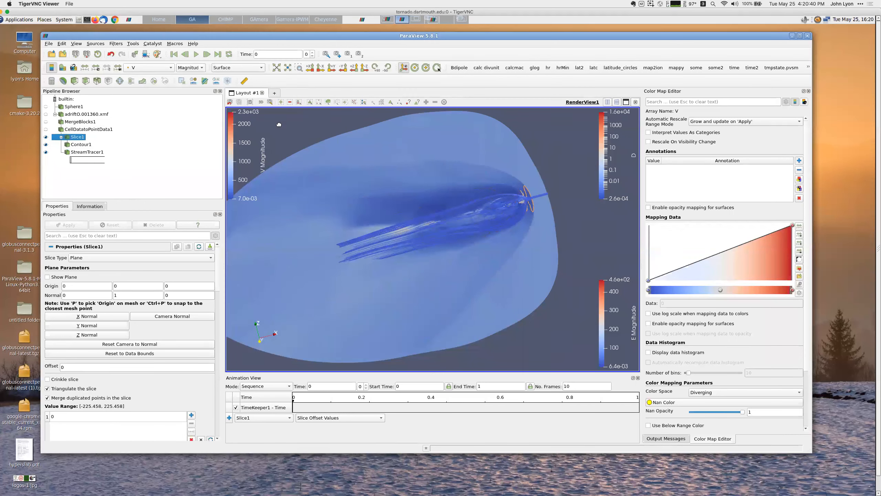
click(262, 101)
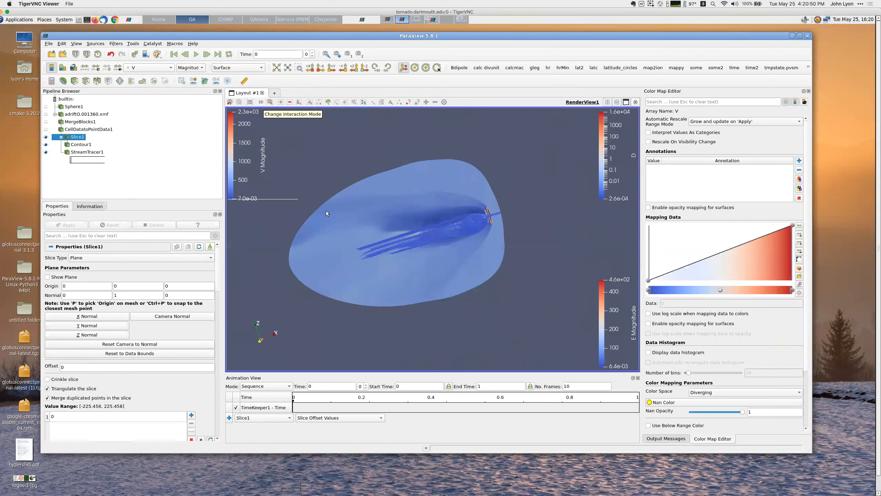
mouse_move(296, 242)
mouse_down()
mouse_move(320, 282)
mouse_move(297, 207)
mouse_move(310, 252)
mouse_up()
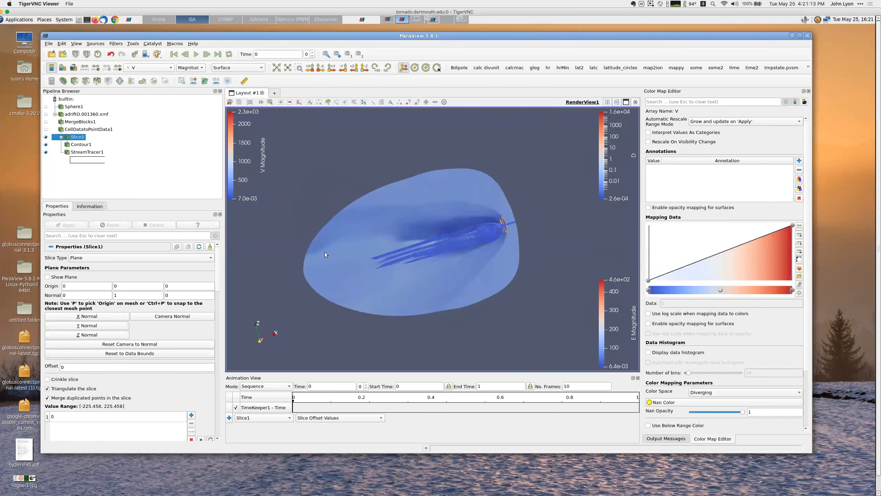
drag(332, 259, 332, 175)
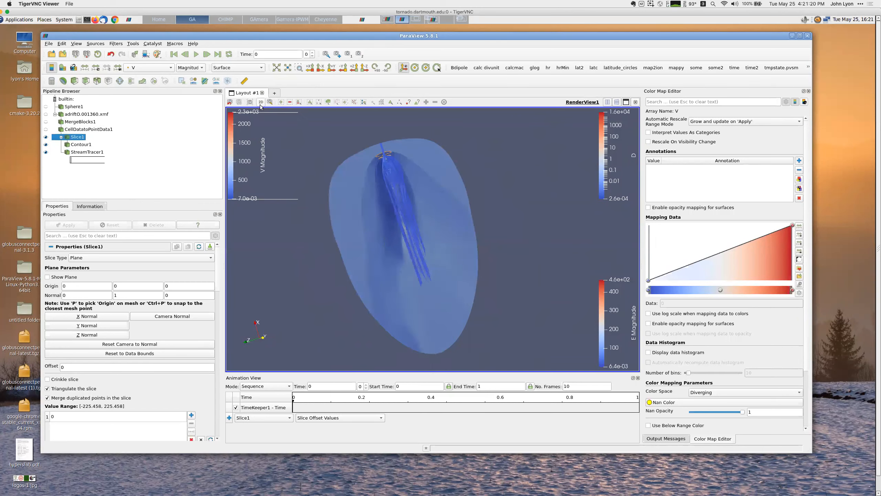
click(261, 102)
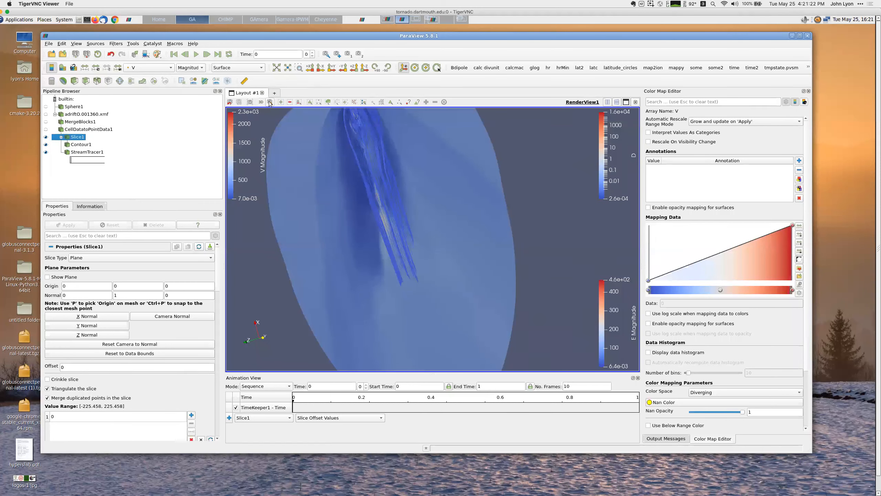
Step: Set the camera's center of rotation X and Y to 0 in Adjust Camera, unchecking reset of the center on camera reset
click(270, 102)
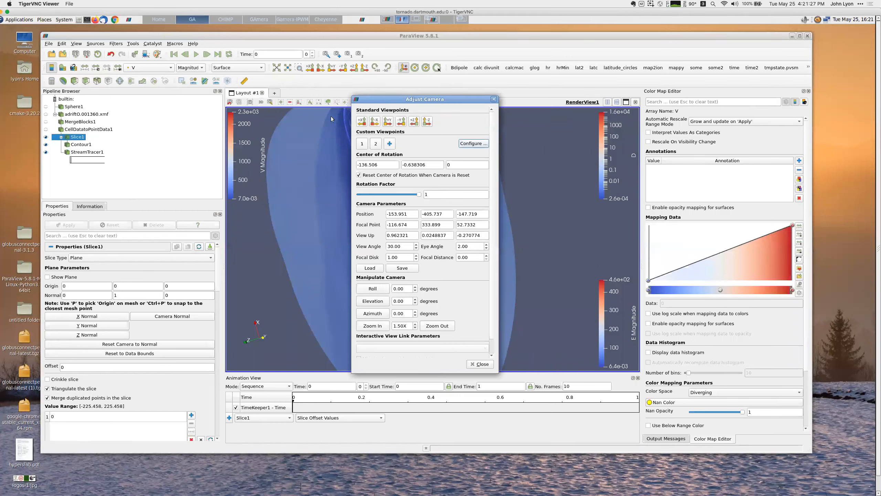
click(278, 116)
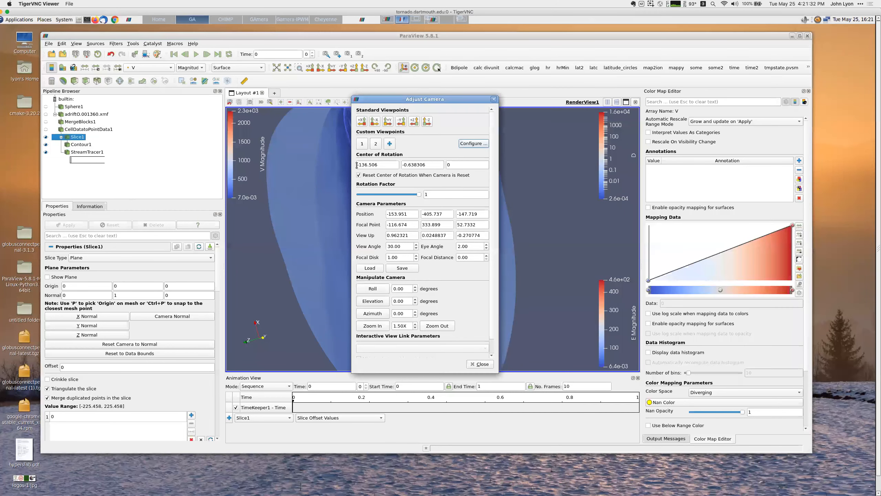
drag(357, 165, 420, 162)
text(0)
drag(403, 165, 448, 166)
text(0)
click(359, 175)
drag(404, 99, 468, 122)
click(544, 387)
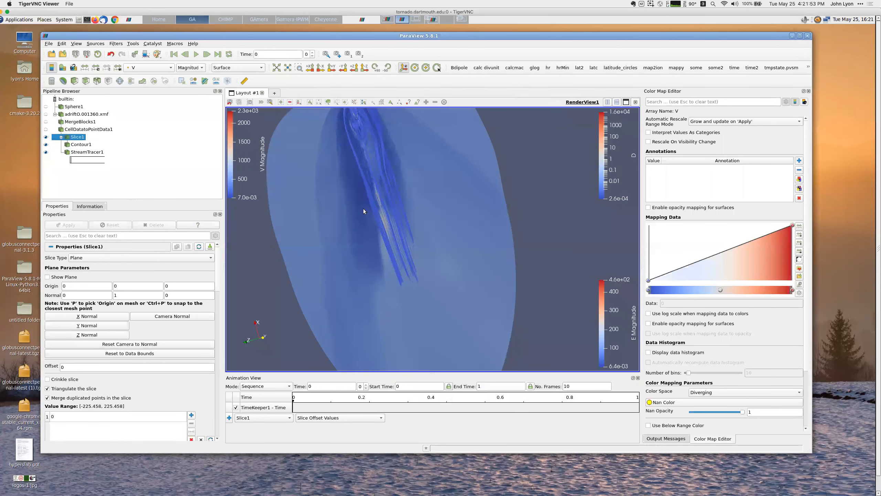
drag(359, 205, 375, 279)
drag(447, 297, 347, 252)
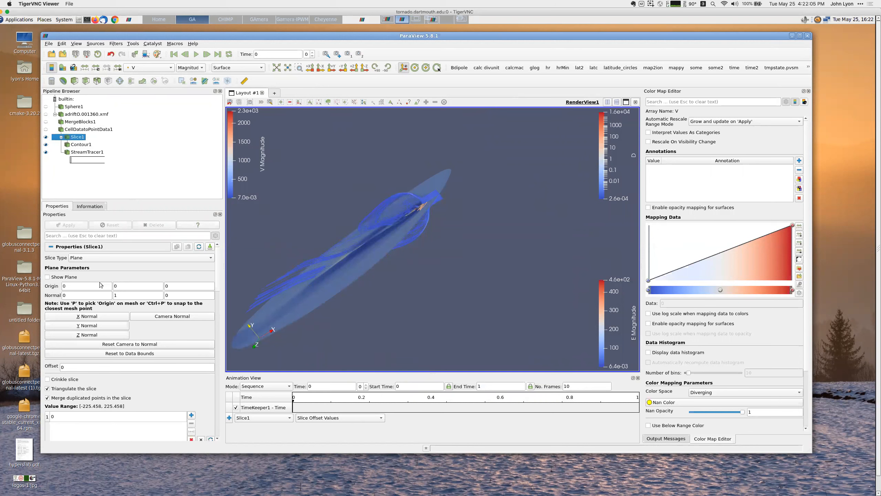
Step: Examine the slice's display properties and the Information panel's statistics, data arrays and bounds
click(76, 44)
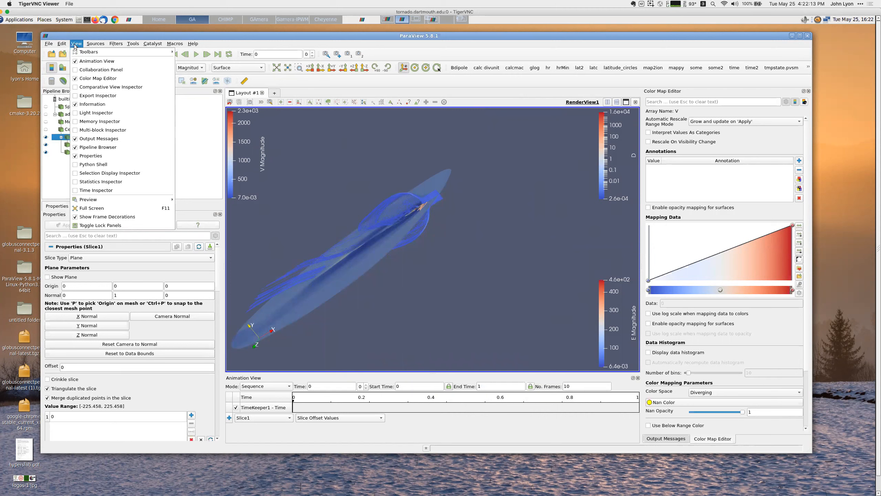
click(189, 131)
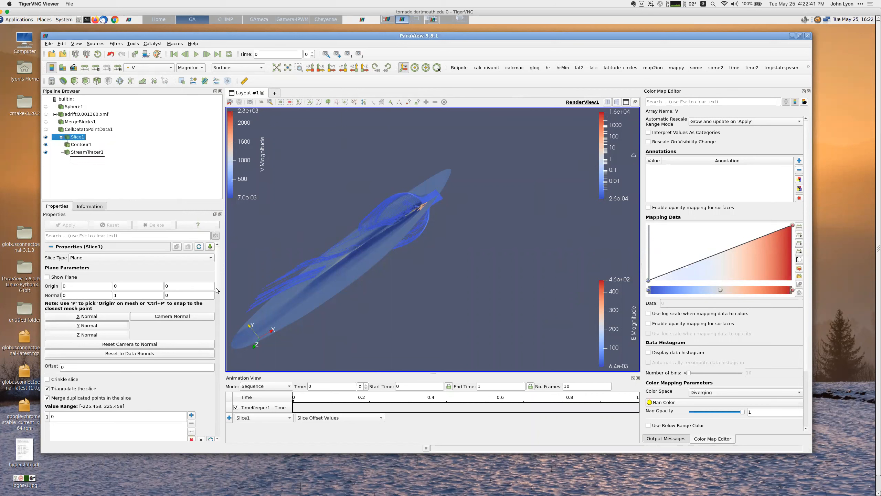
scroll(216, 291, down, 10)
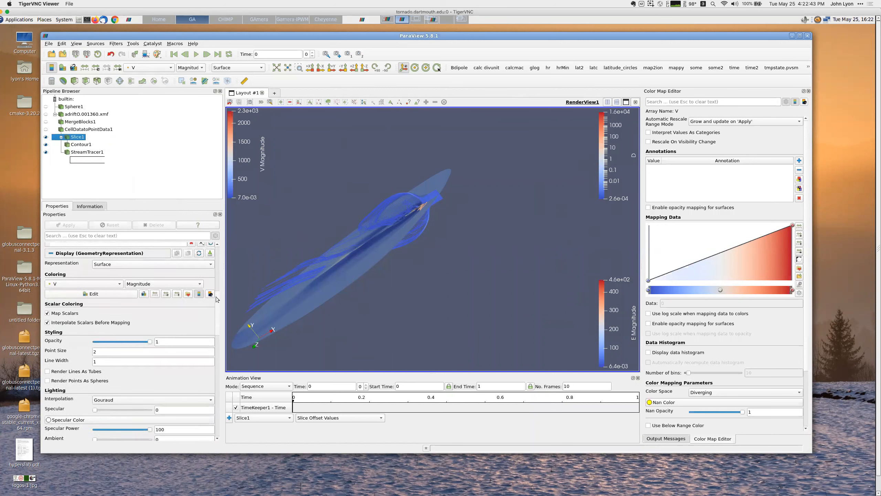
scroll(216, 299, up, 10)
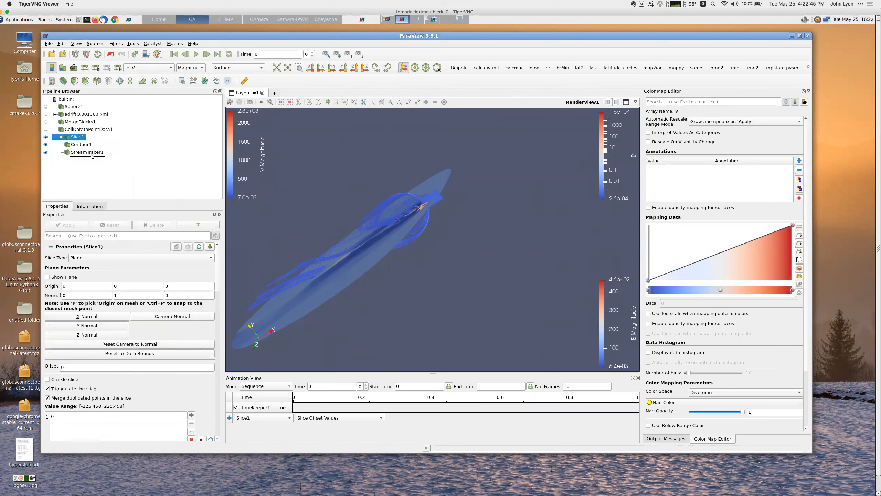
click(86, 206)
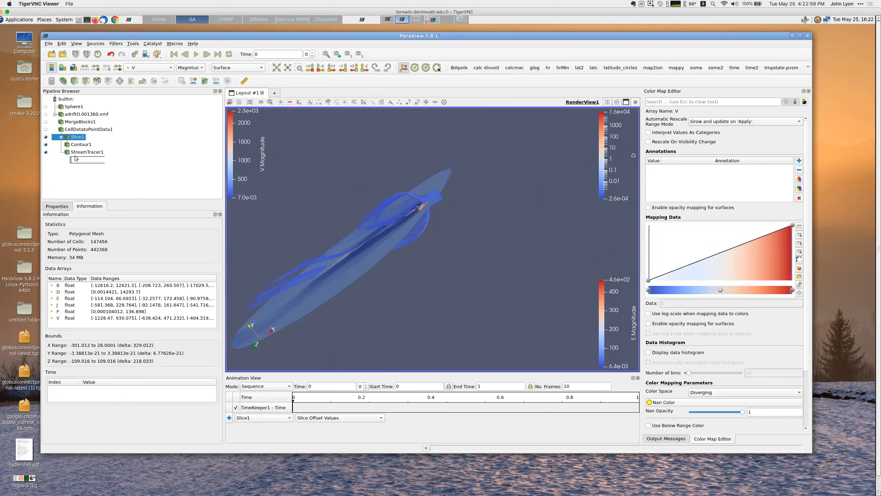
click(162, 142)
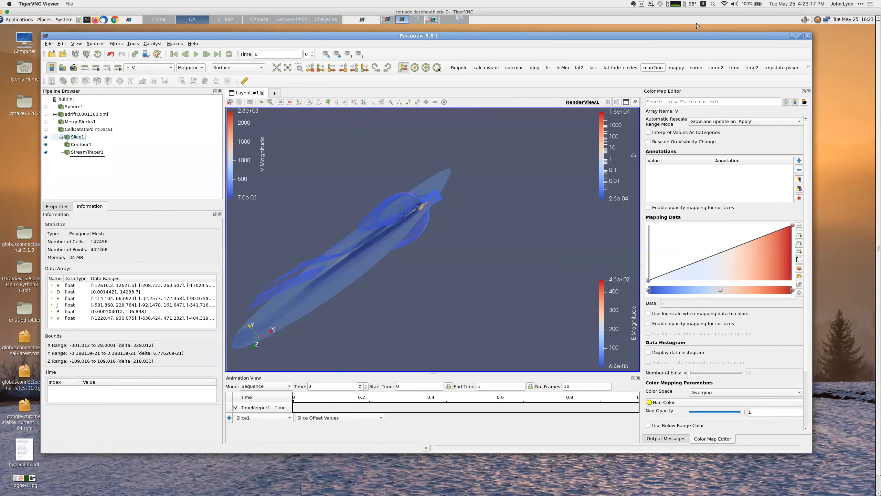
Step: Switch to Keynote on Desktop 1 and play the slideshow from the Common Filters slide
click(705, 4)
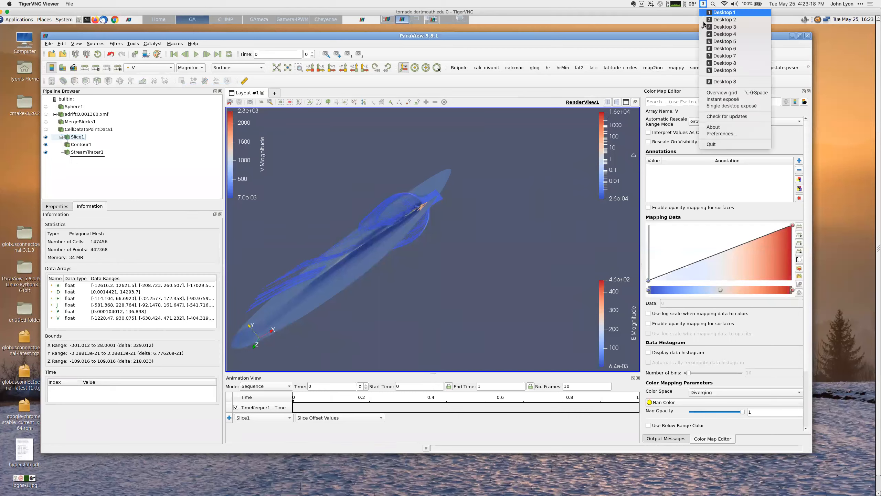
click(714, 64)
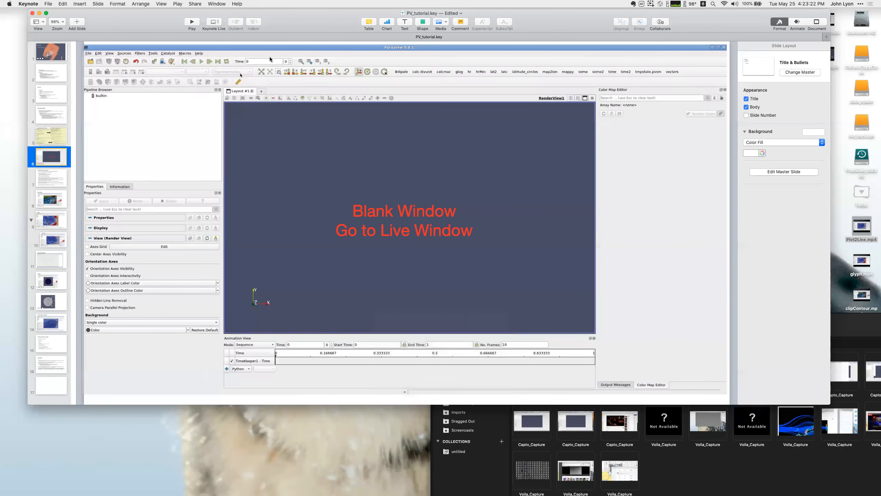
click(57, 174)
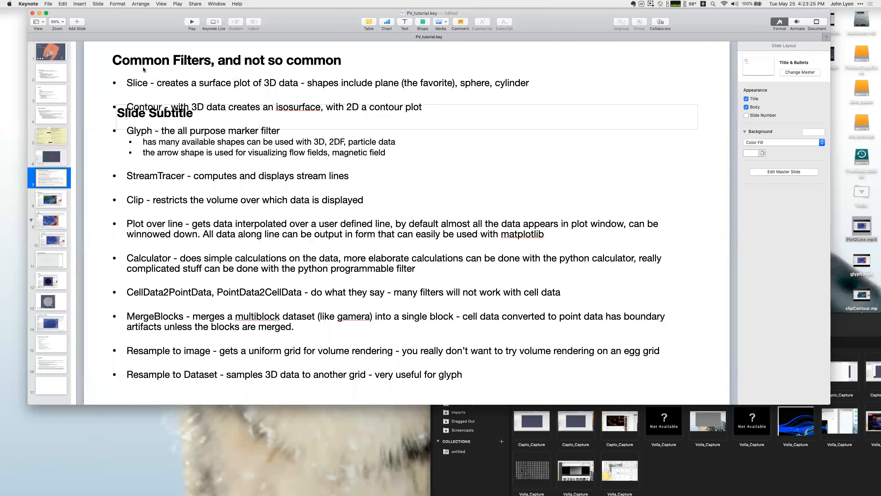
click(177, 4)
click(180, 11)
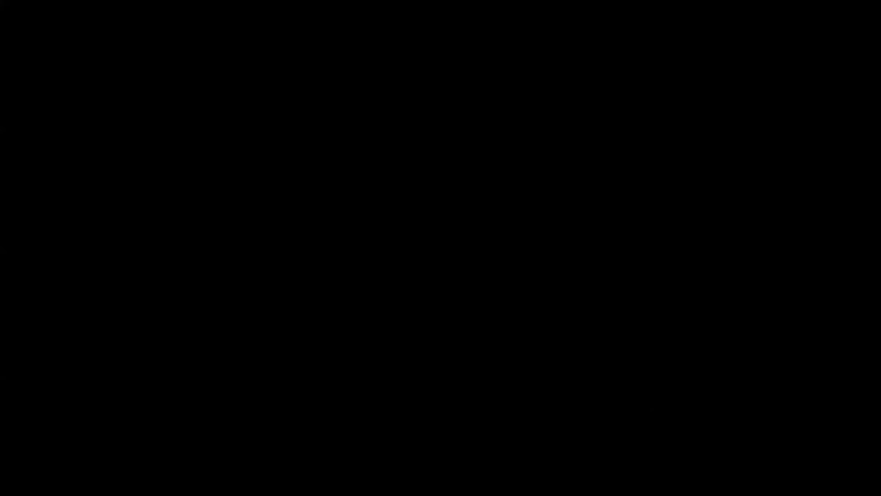
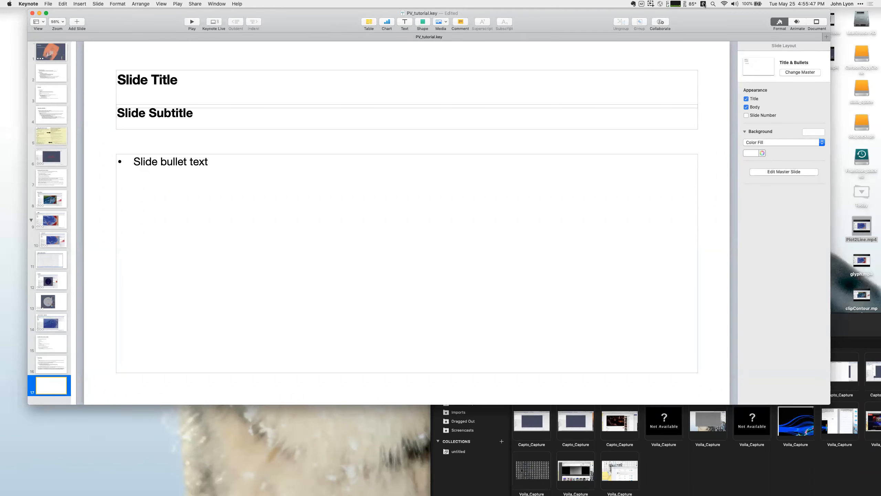
Step: Switch to the TigerVNC viewer and unlock the remote session by entering the account password
click(704, 4)
click(704, 36)
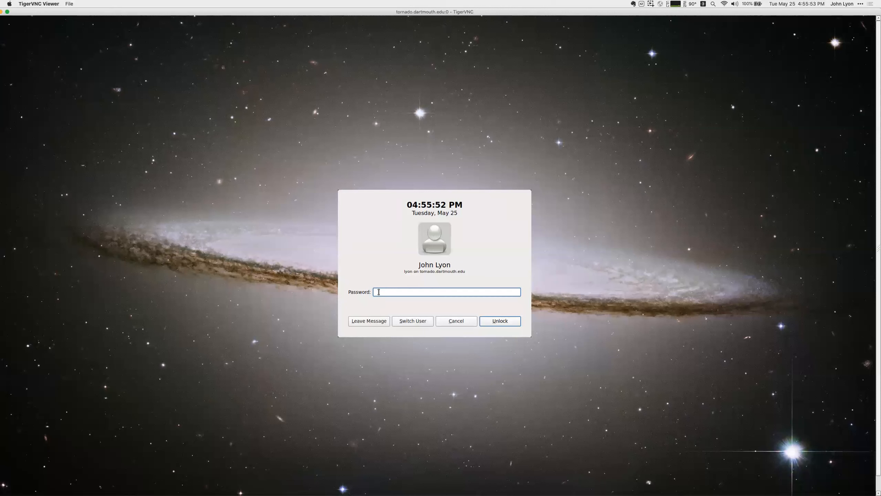
text(••••••••••)
key(Return)
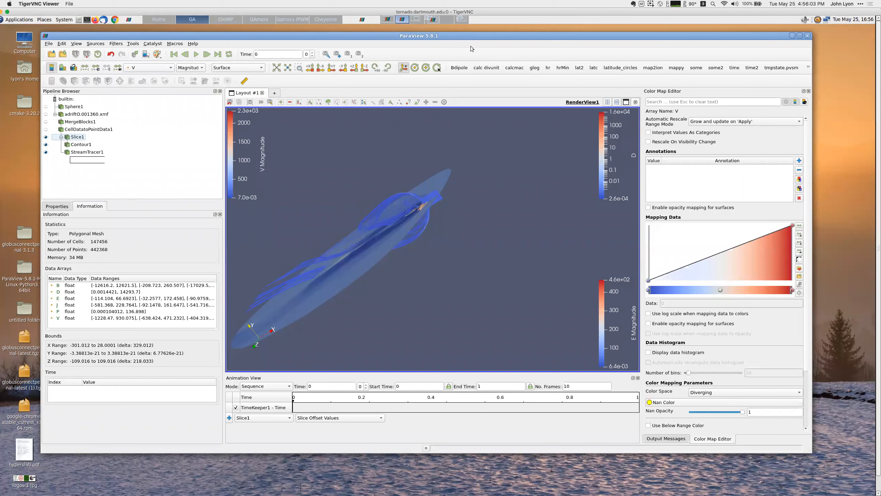
Step: Open the Save State dialog and review its state file type options, cancelling without saving
mouse_move(543, 37)
mouse_down()
mouse_move(529, 48)
mouse_move(528, 41)
mouse_up()
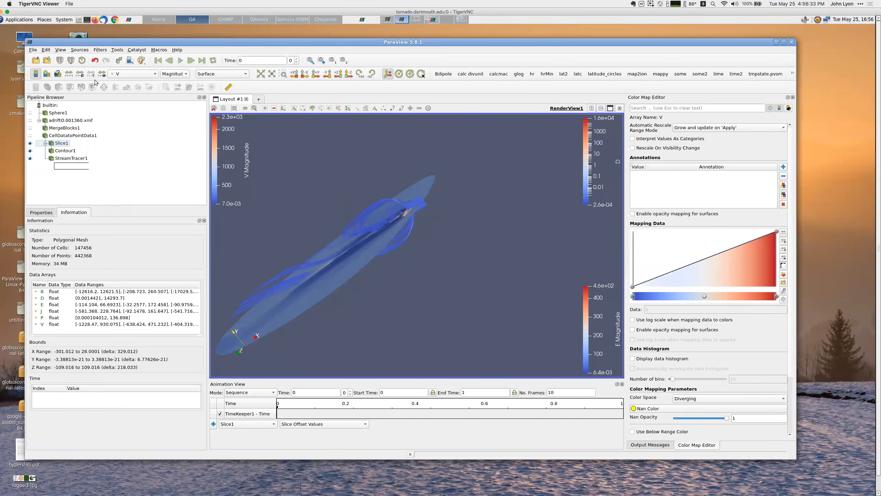
click(32, 51)
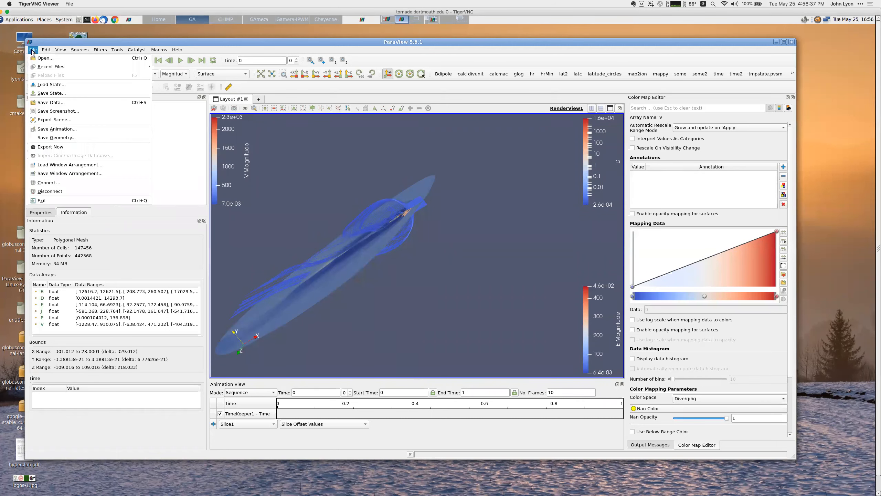
click(51, 94)
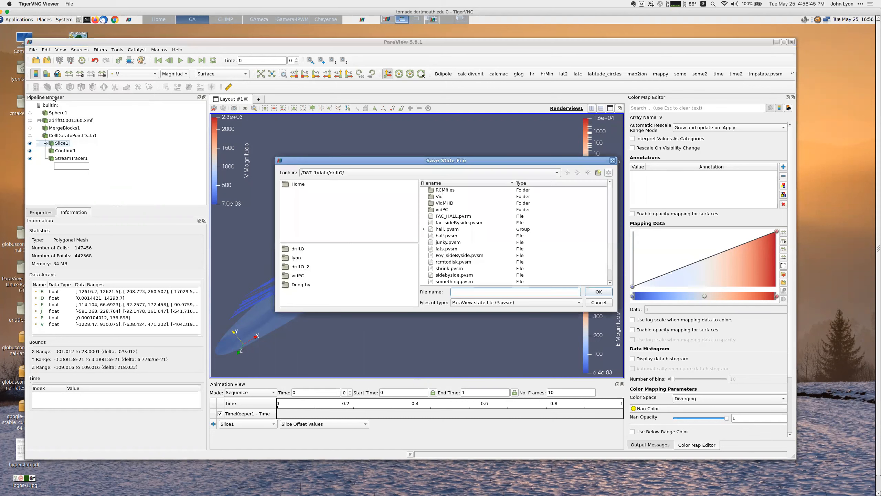
click(520, 304)
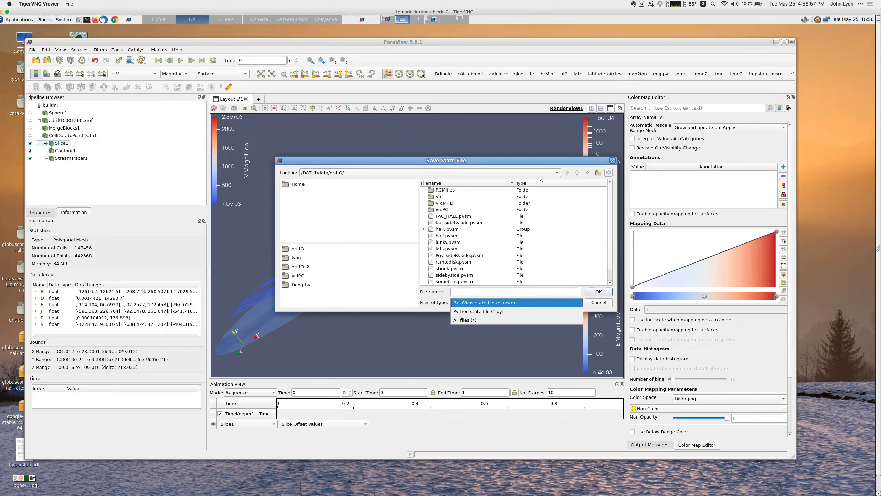
click(362, 122)
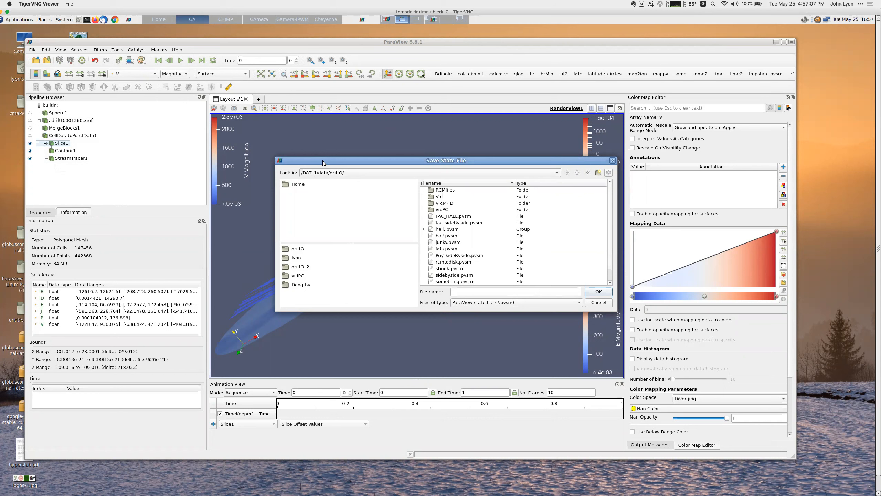
drag(332, 159, 378, 222)
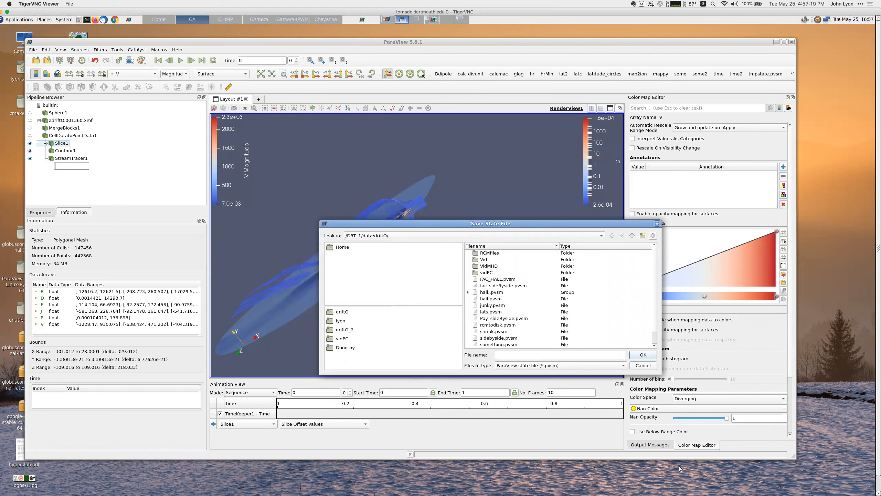
click(640, 367)
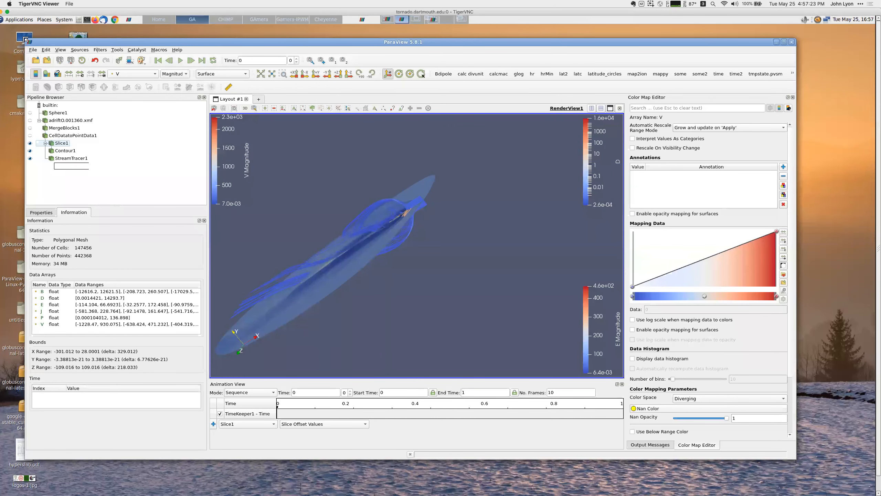
Step: Load the hall.pvsm state file from the driftO data folder
click(32, 50)
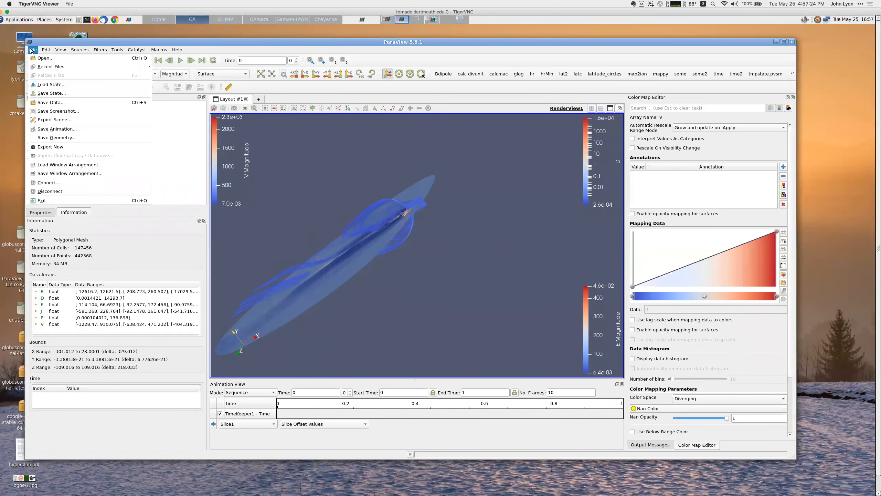
click(38, 85)
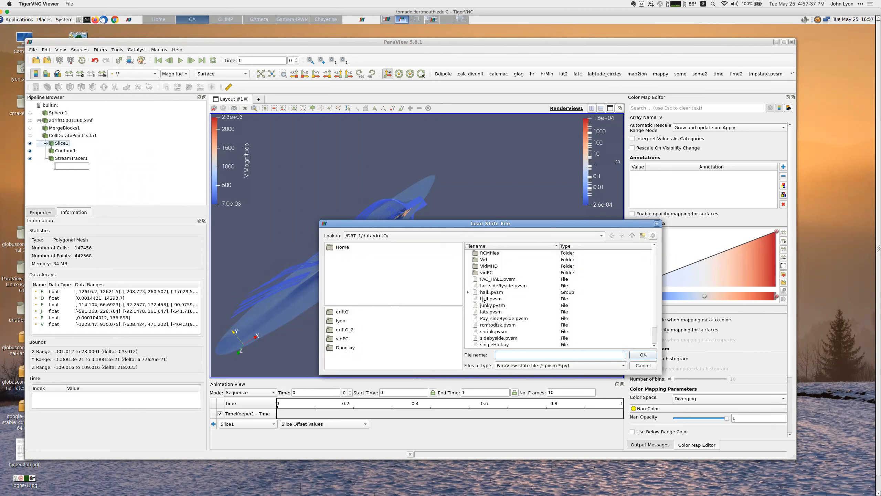
click(483, 300)
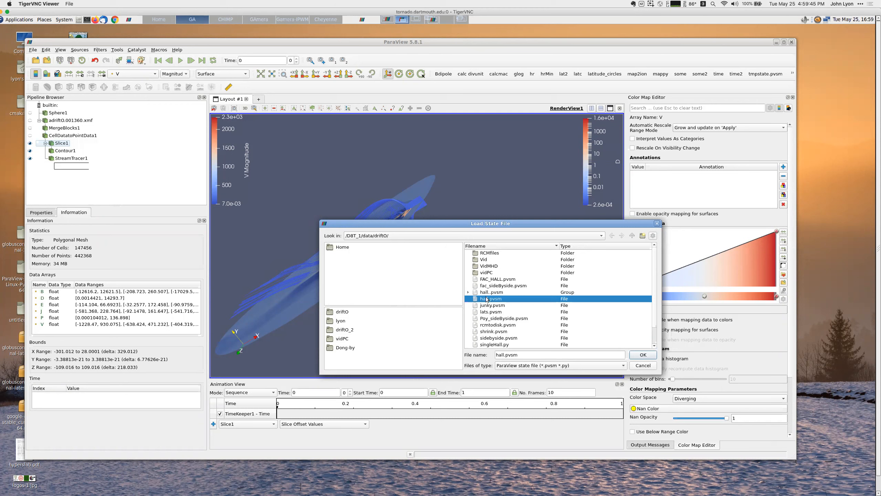
drag(409, 223, 411, 221)
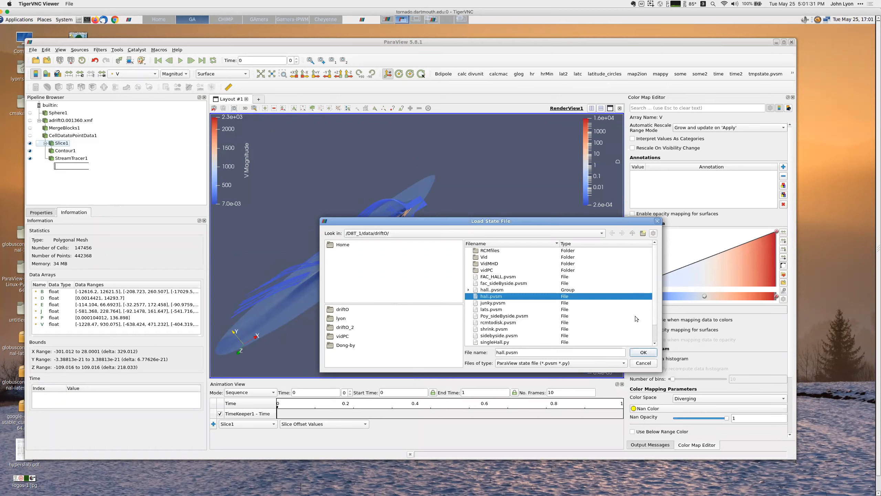
click(643, 352)
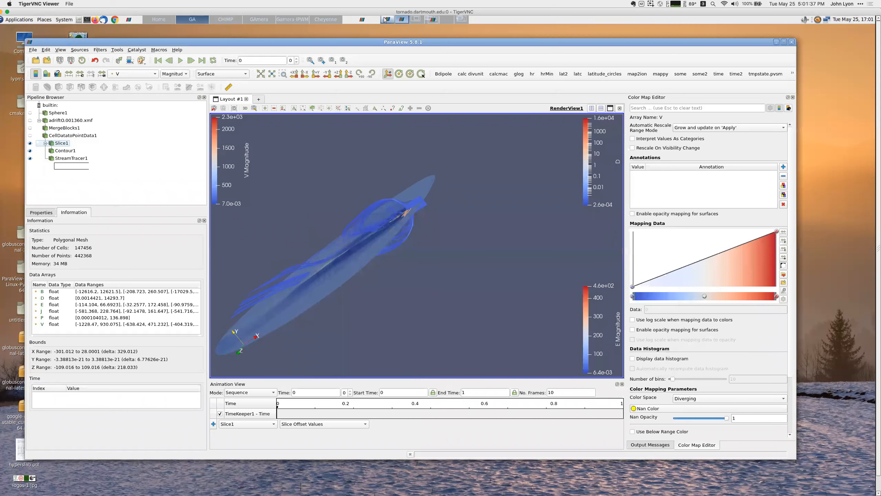
Step: Switch to the other ParaView window showing the ResampleToImage volume
click(386, 19)
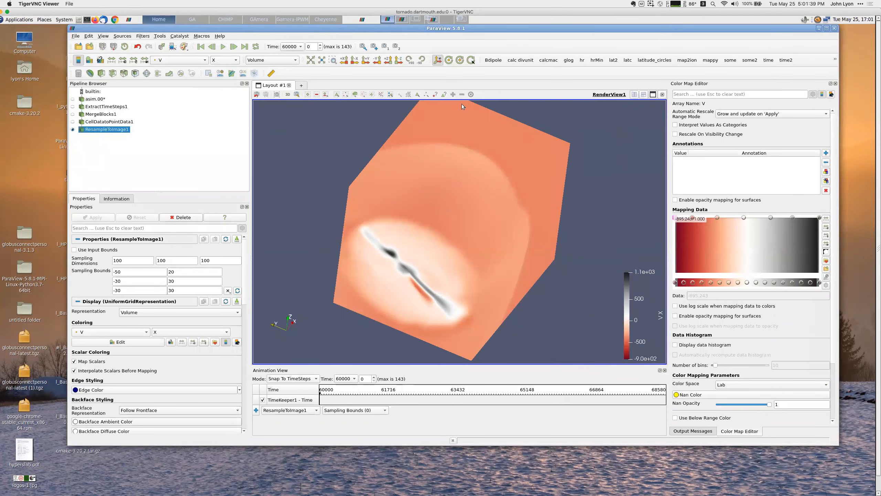